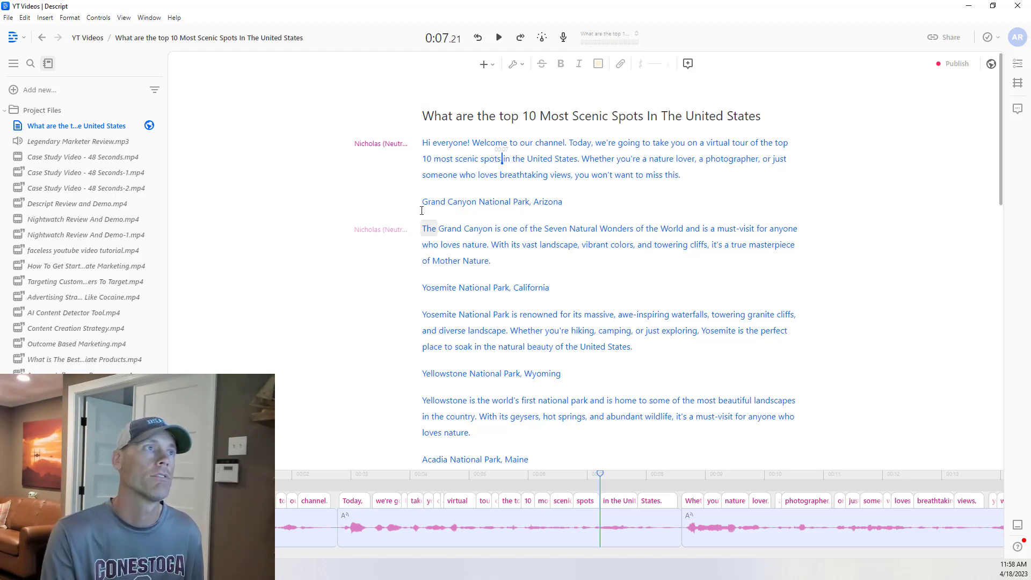
Step: Open the speaker options on the 'Nicholas (Neutral)' label of the opening paragraph
left_click(382, 143)
mouse_move(385, 188)
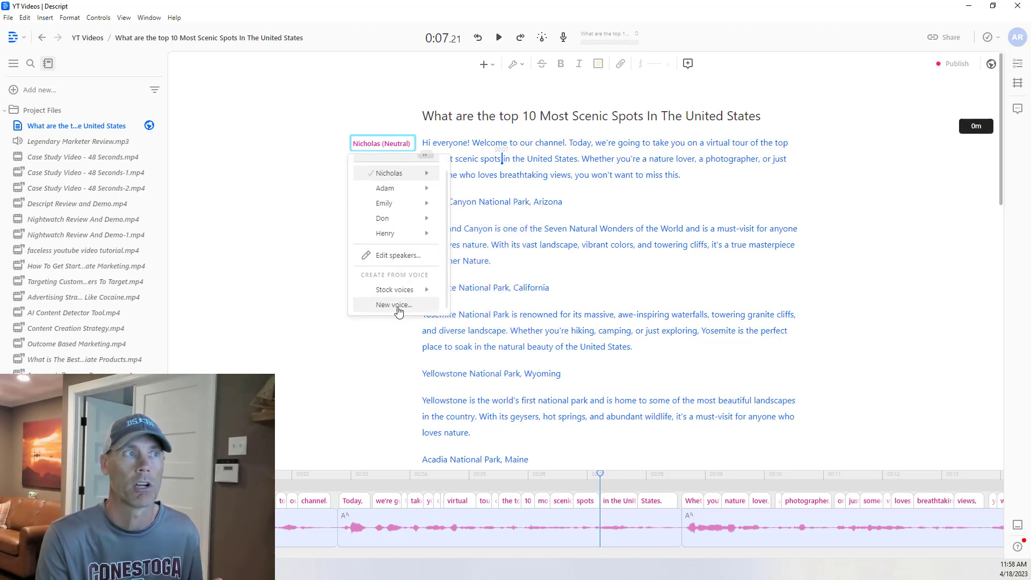
scroll(395, 306, "down", 1)
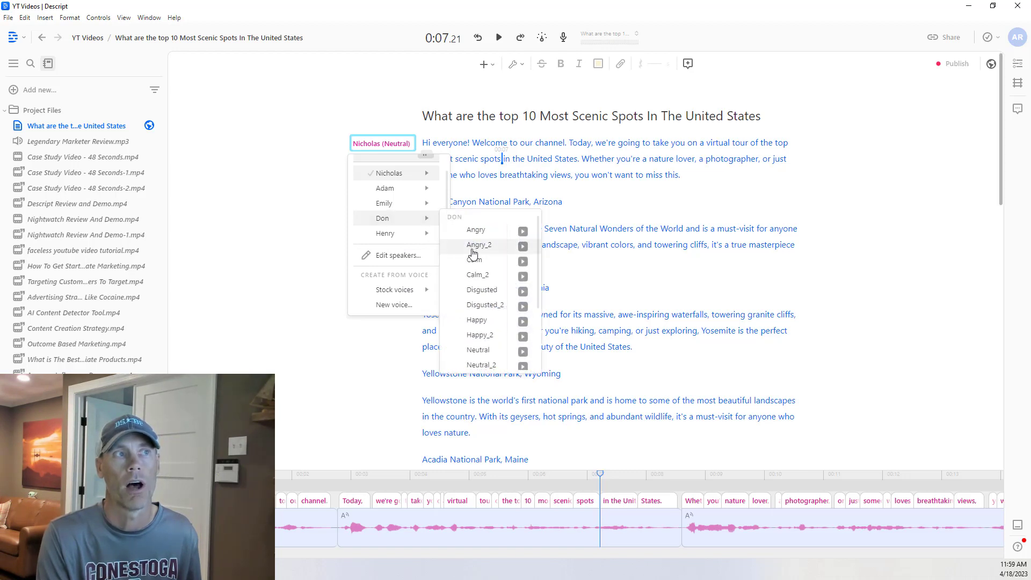
scroll(471, 275, "down", 2)
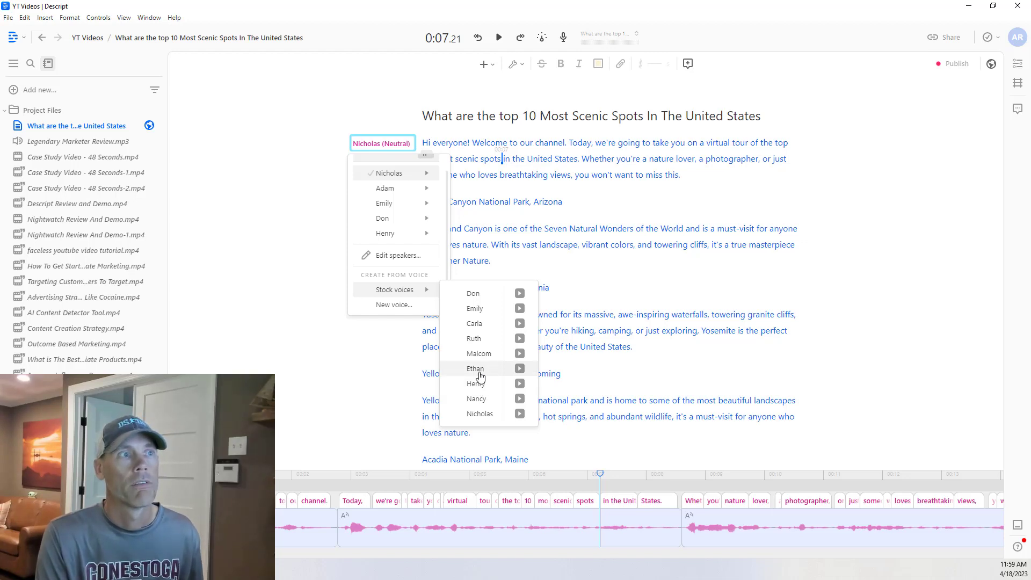
Step: Make stock voice Ethan the script's speaker, then minimize the Descript window
left_click(477, 370)
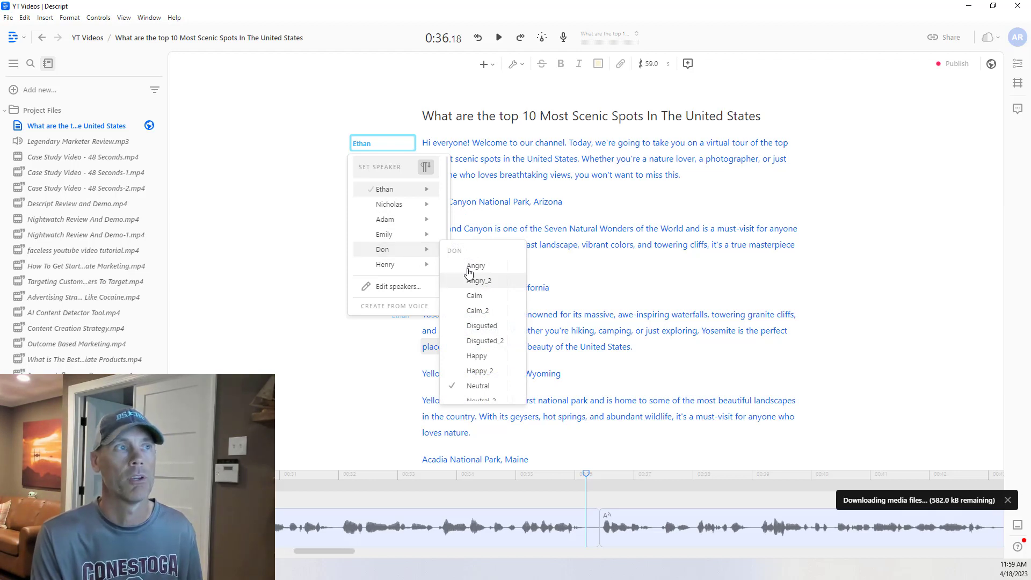
mouse_move(383, 218)
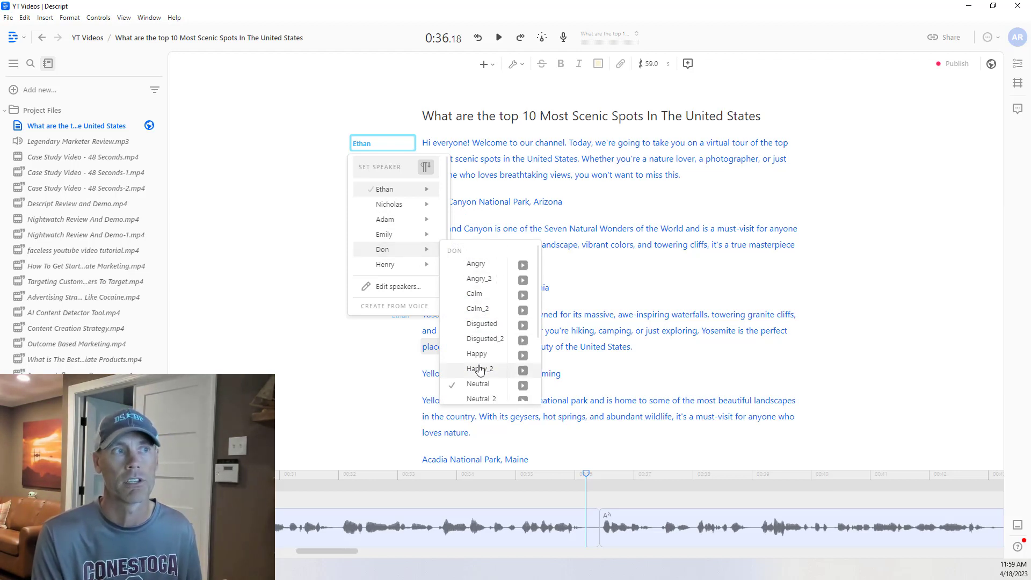
scroll(479, 369, "down", 1)
scroll(481, 370, "down", 1)
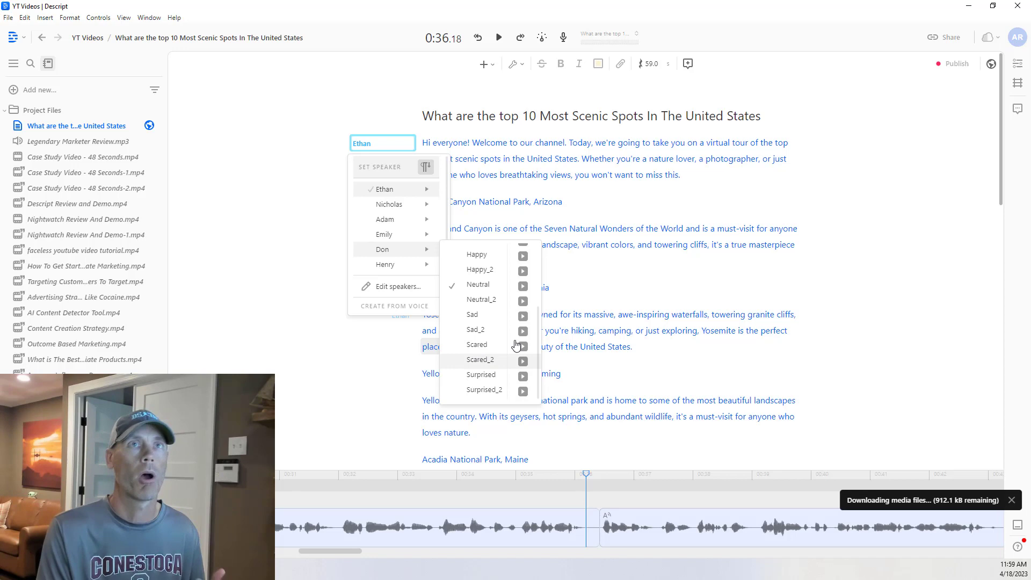
left_click(970, 8)
Step: Bring up Pictory's home page in the second Chrome tab
left_click(221, 6)
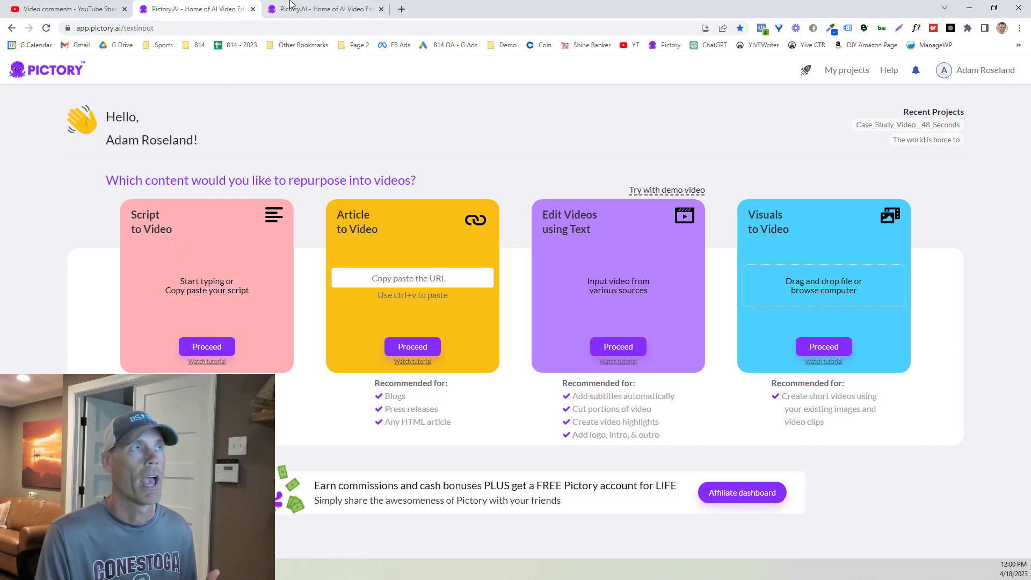
Step: View the Case_Study_Video_48_Seconds storyboard's Story scene list, switching between it and Pictory's home tab
key("ctrl+Tab")
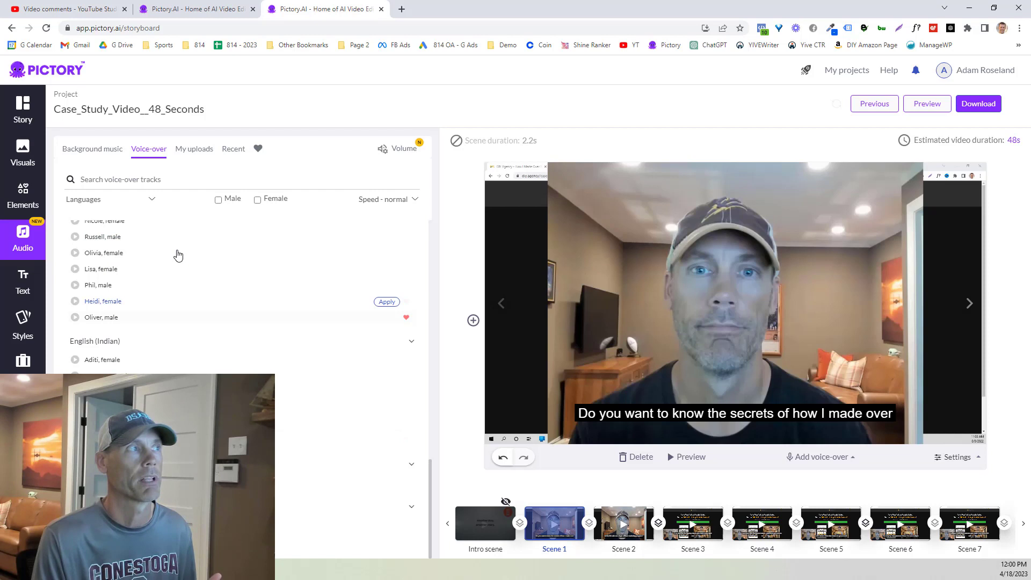
left_click(24, 110)
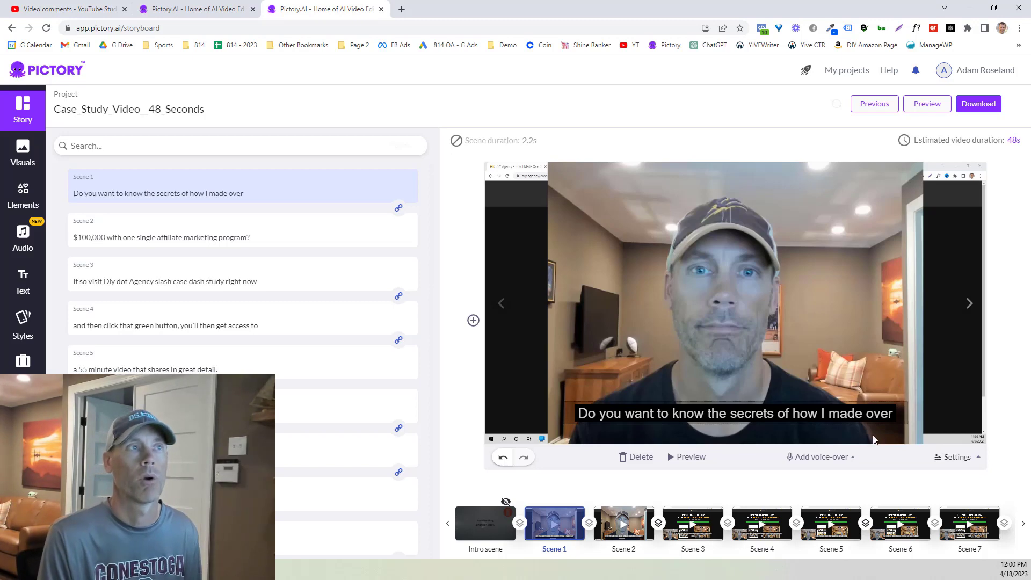
left_click(161, 10)
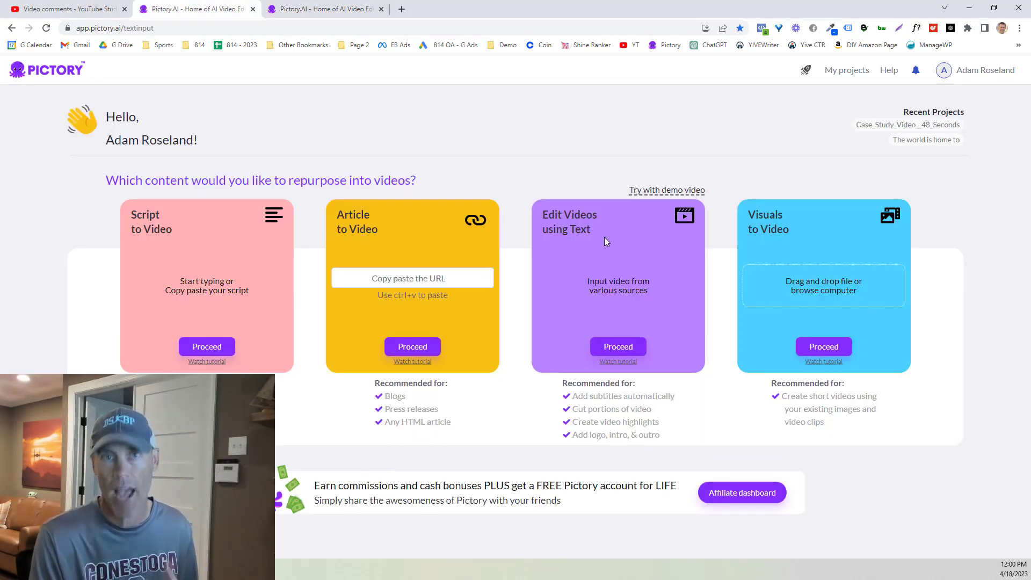
left_click(304, 5)
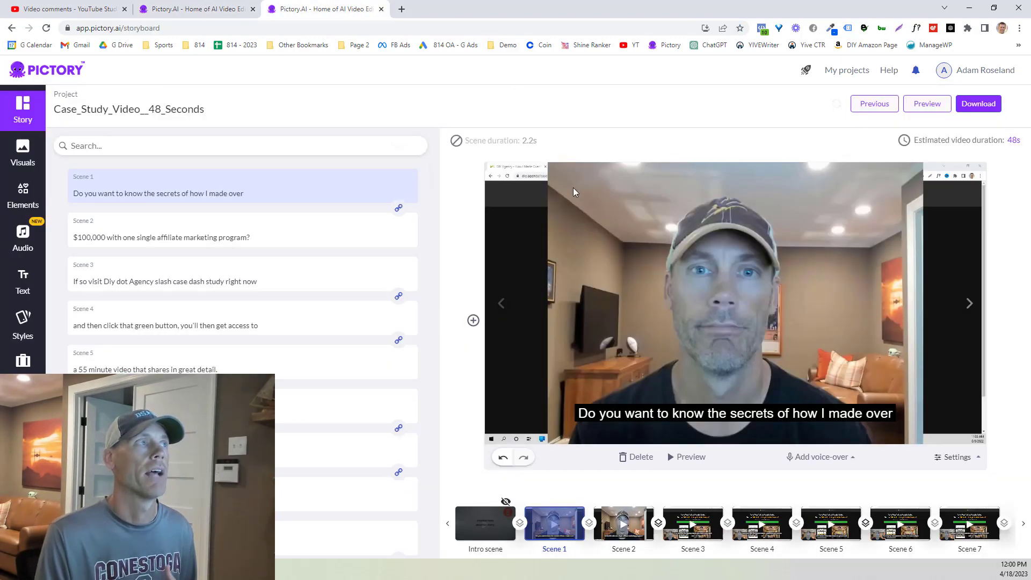
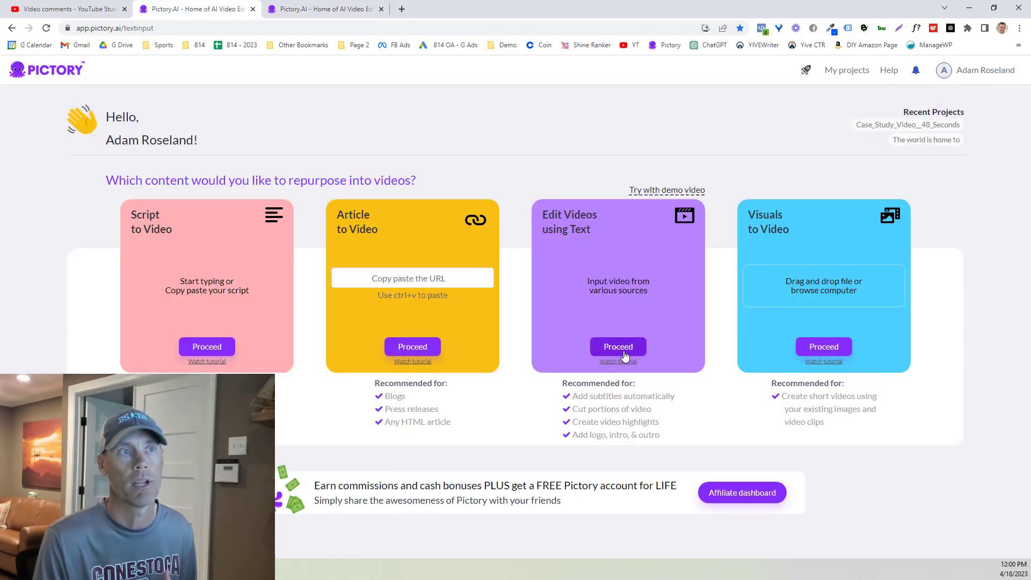
Step: Start the Edit Videos using Text project and switch to the Case_Study_Video__48_Seconds storyboard tab
left_click(617, 346)
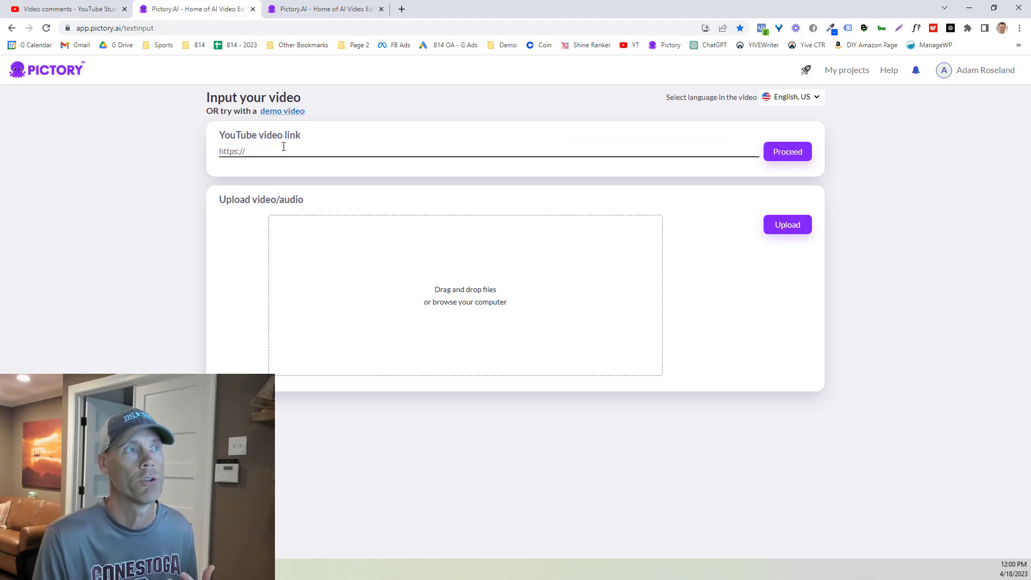
left_click(348, 6)
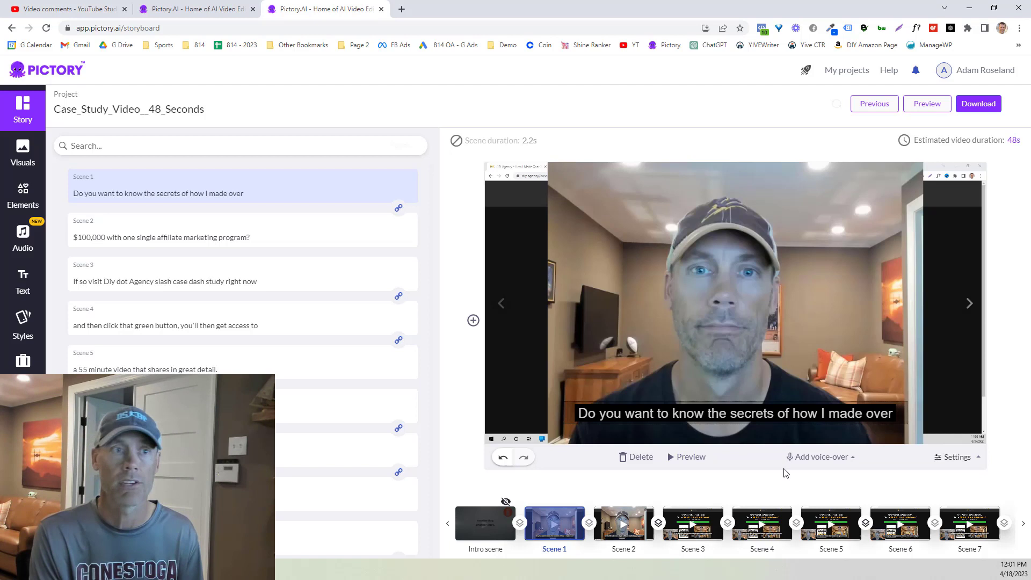
Step: Open the Add voice-over options, then preview Scene 2 and return to Scene 1
left_click(818, 456)
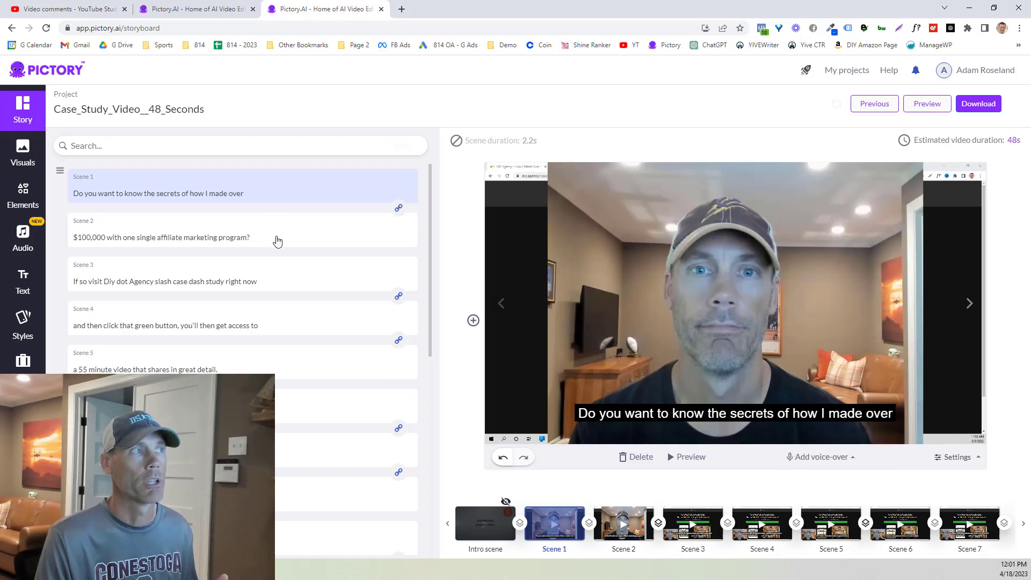
left_click(234, 242)
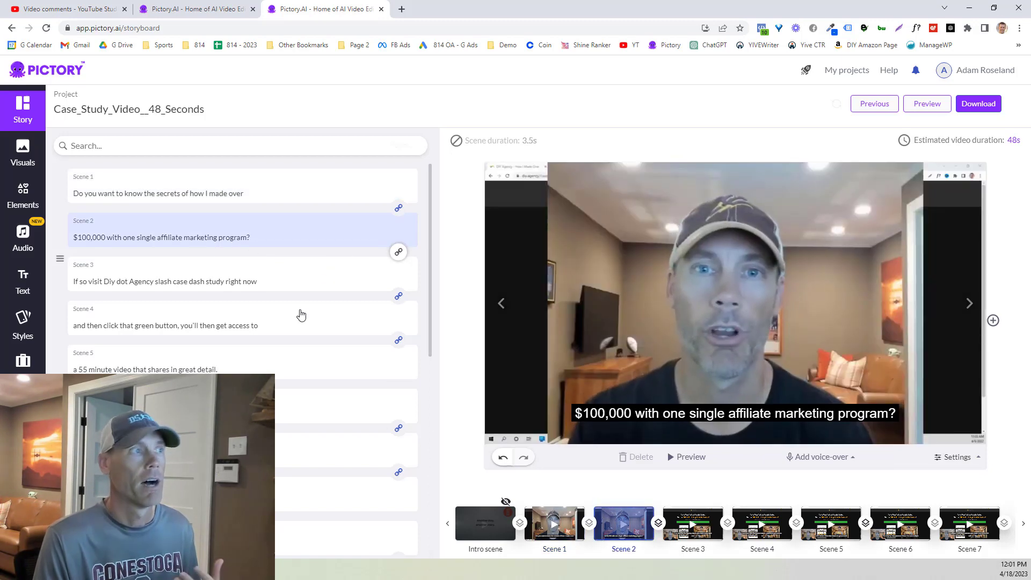
left_click(219, 192)
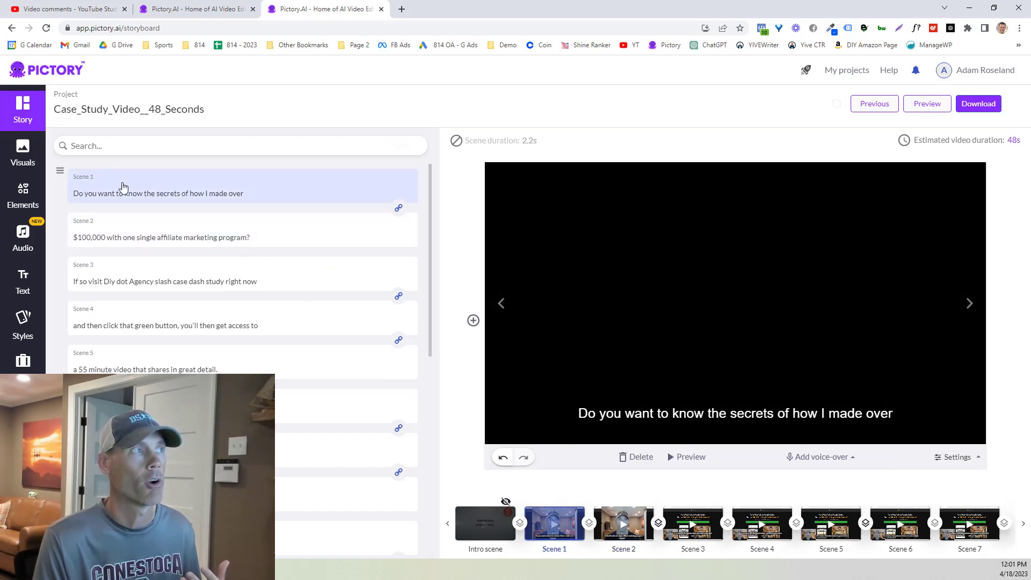
scroll(246, 363, "down", 5)
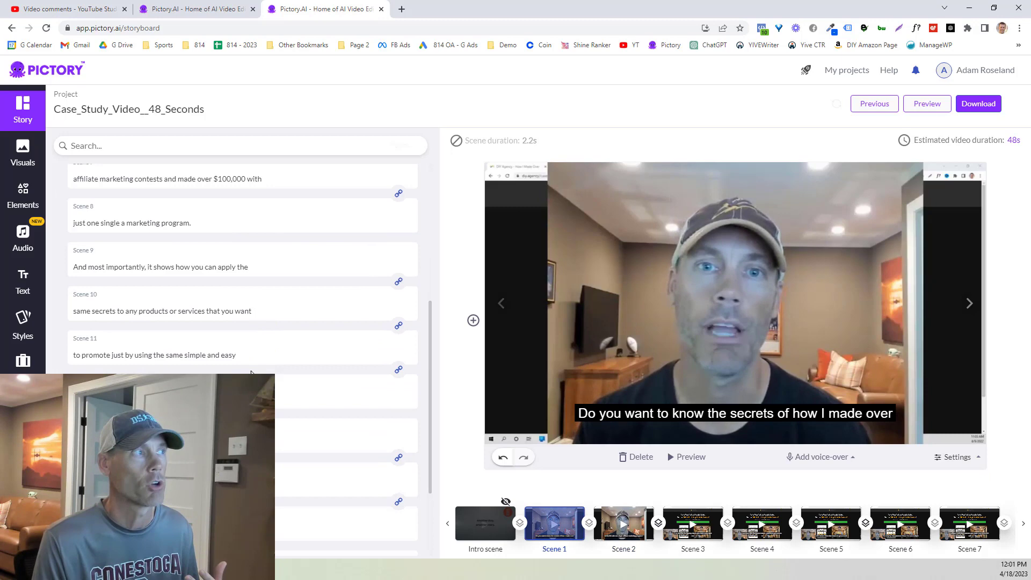
scroll(240, 370, "up", 4)
Step: Bring up the Audio panel's AI voice-over library
left_click(24, 246)
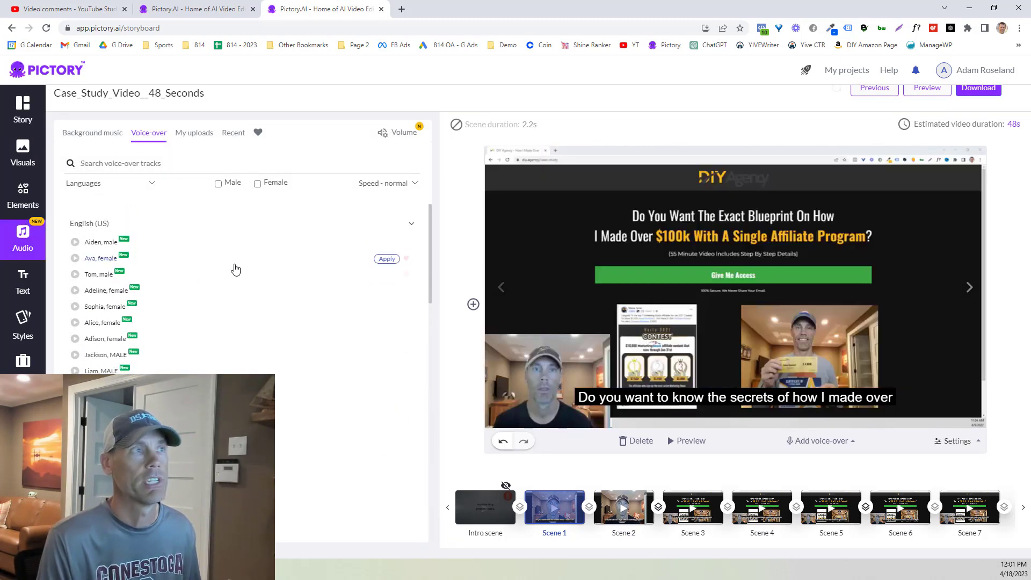
scroll(215, 270, "down", 2)
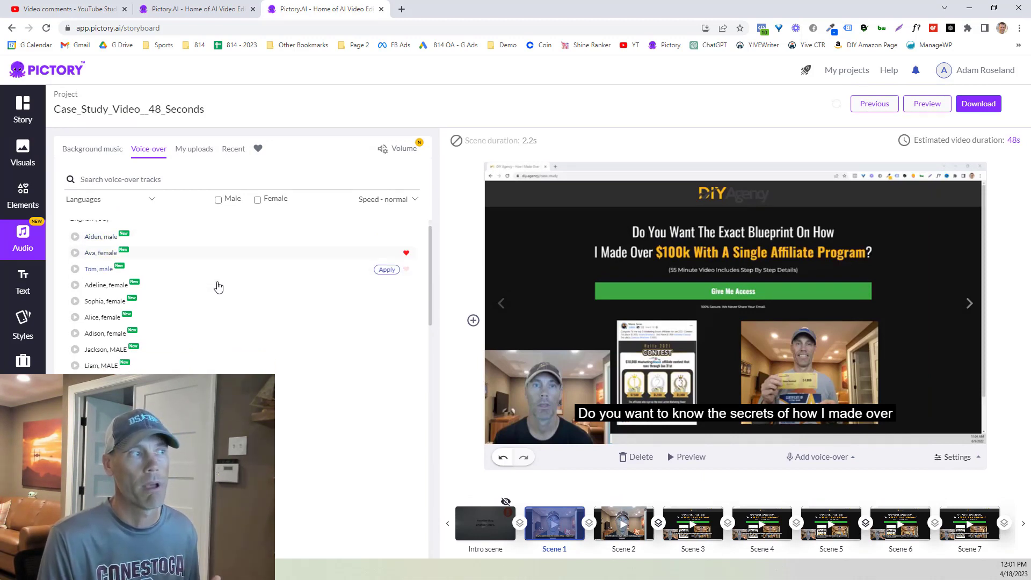
scroll(216, 275, "down", 2)
scroll(216, 278, "down", 2)
scroll(216, 287, "down", 2)
scroll(217, 290, "down", 2)
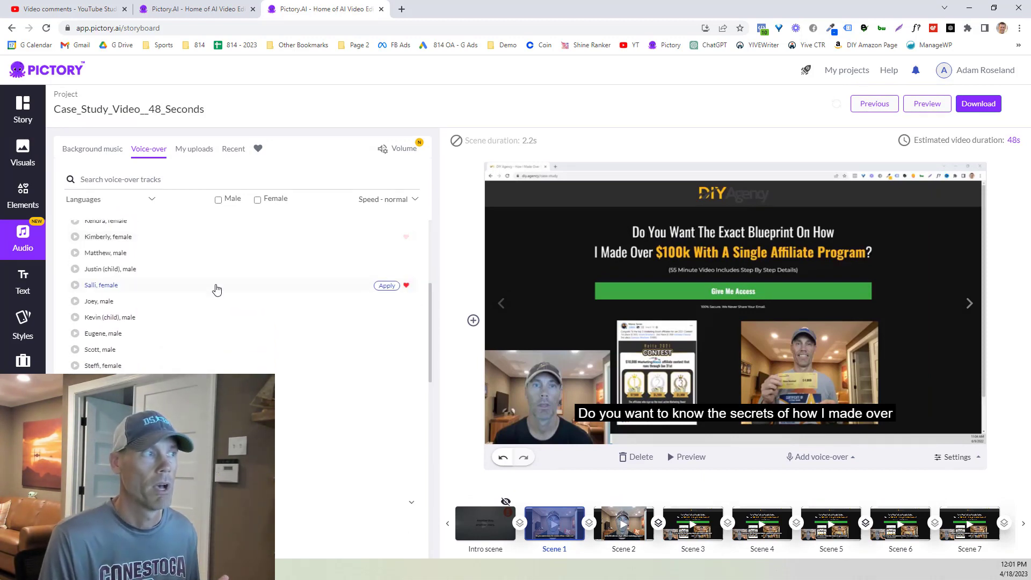
scroll(216, 290, "down", 2)
scroll(216, 291, "down", 2)
scroll(216, 292, "down", 2)
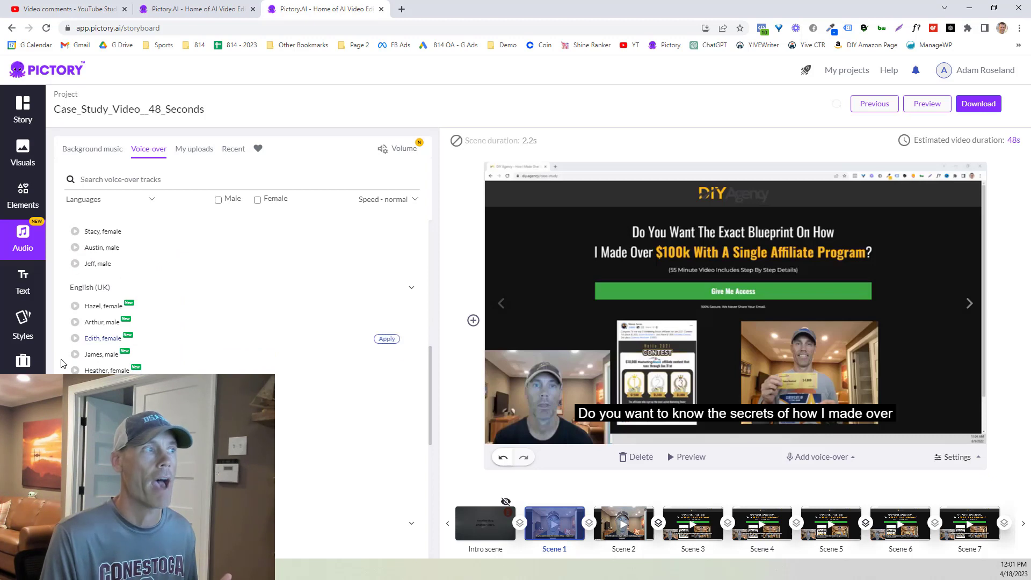
mouse_move(104, 355)
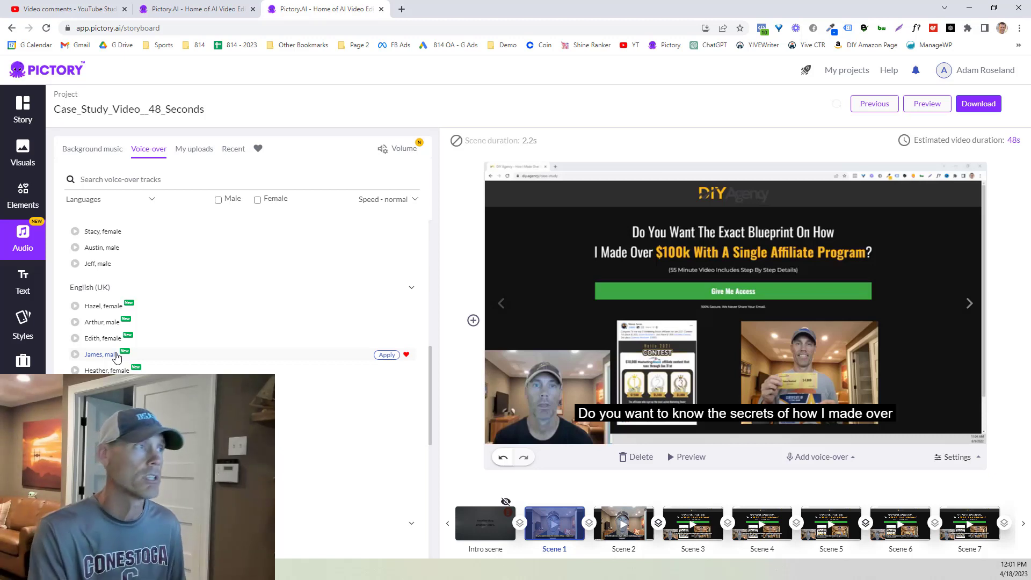
scroll(158, 246, "up", 3)
scroll(161, 253, "up", 3)
scroll(177, 276, "up", 2)
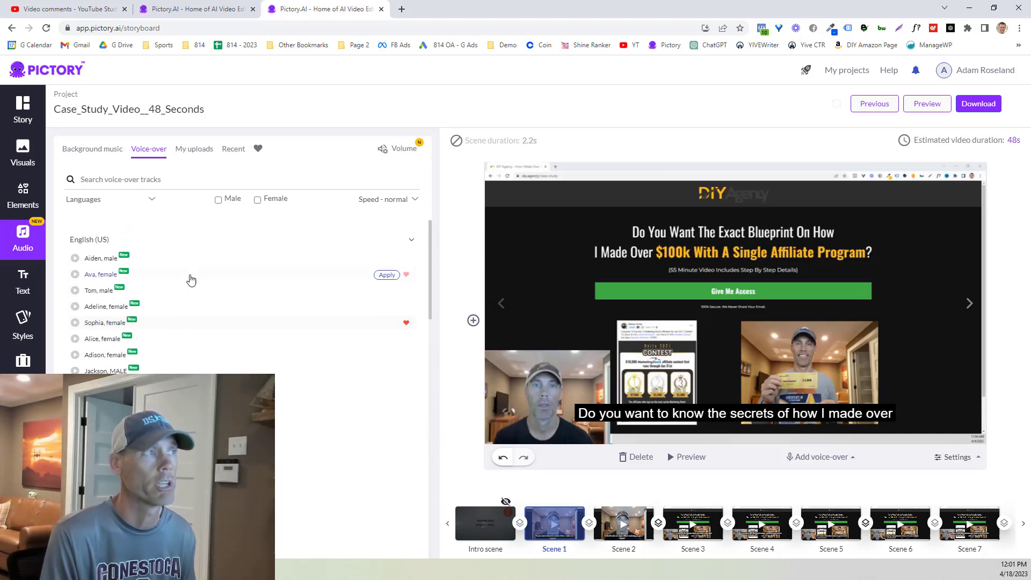
scroll(154, 234, "down", 1)
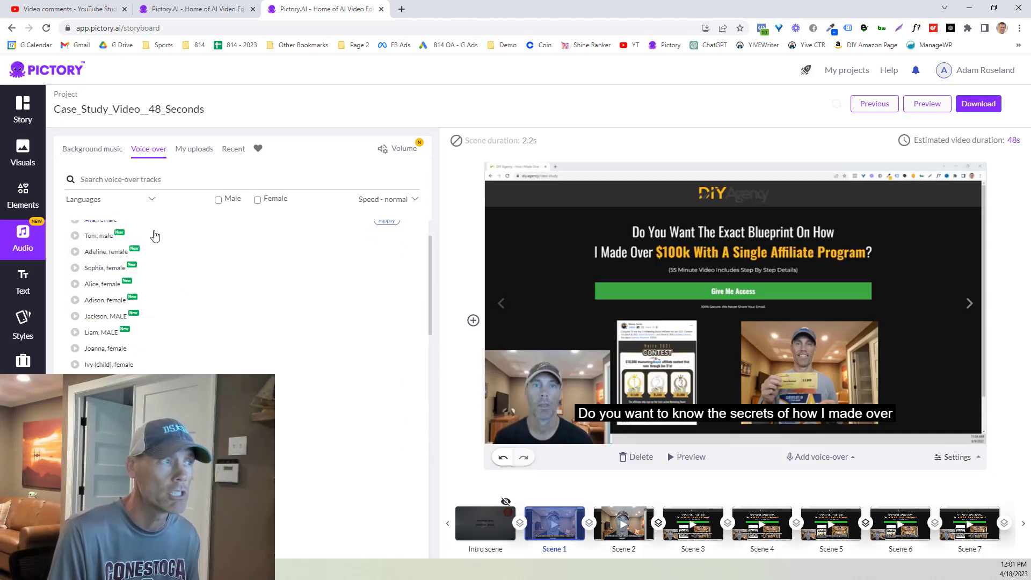
scroll(182, 272, "down", 2)
scroll(179, 276, "down", 2)
scroll(161, 306, "down", 2)
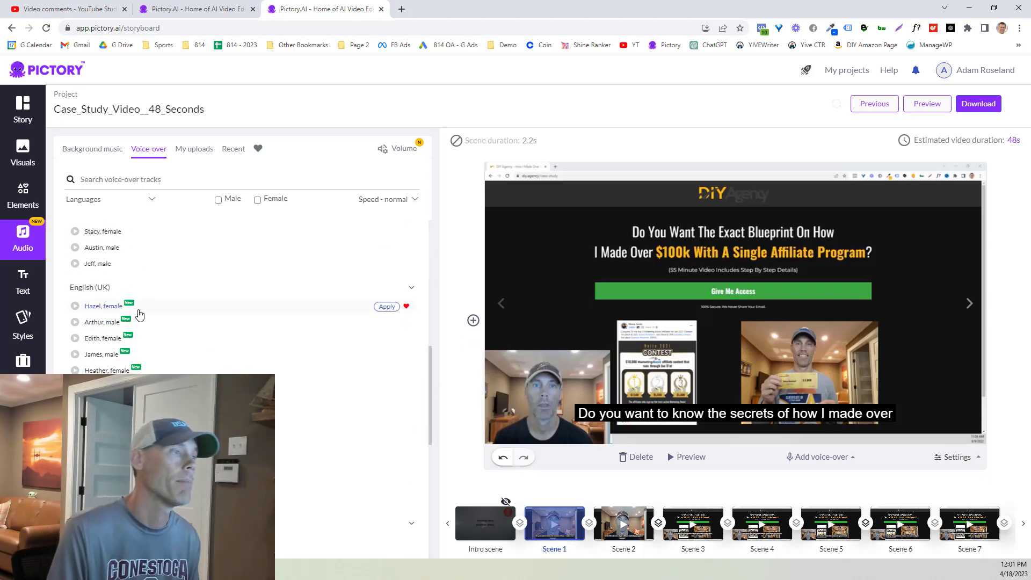
scroll(97, 322, "down", 1)
scroll(243, 355, "down", 1)
scroll(180, 369, "down", 2)
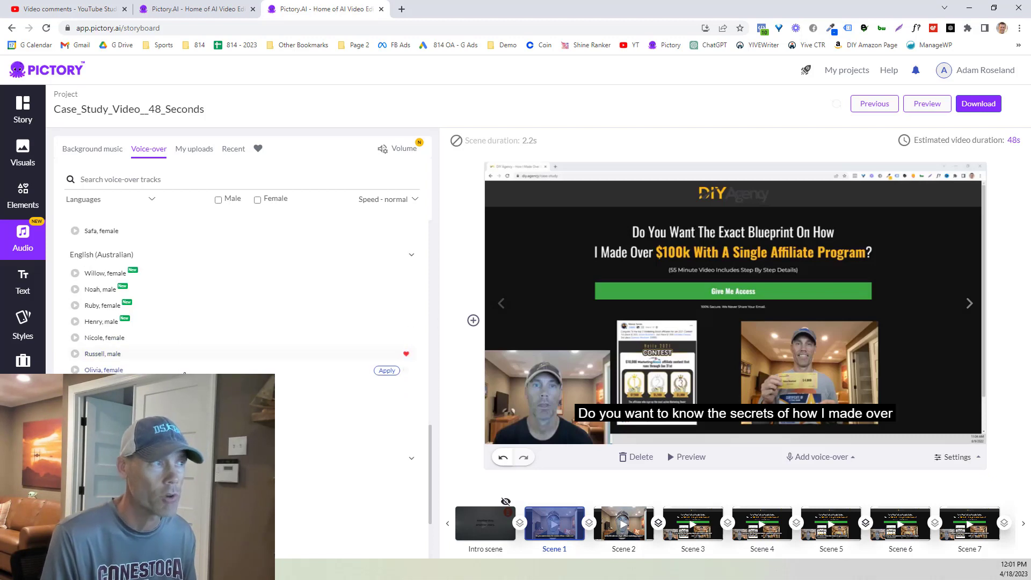
scroll(176, 370, "down", 1)
scroll(172, 372, "down", 1)
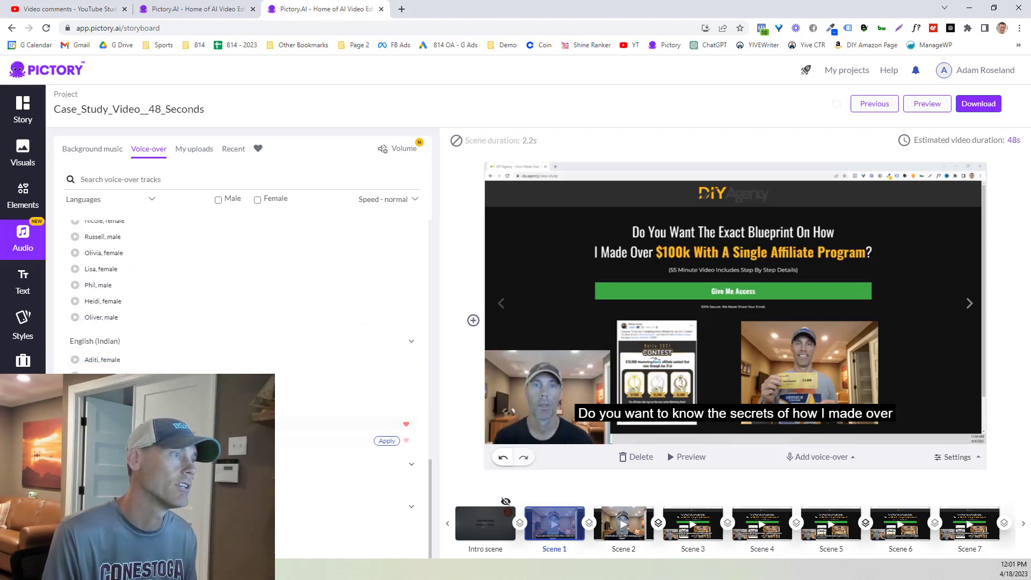
scroll(177, 403, "down", 2)
scroll(178, 403, "down", 2)
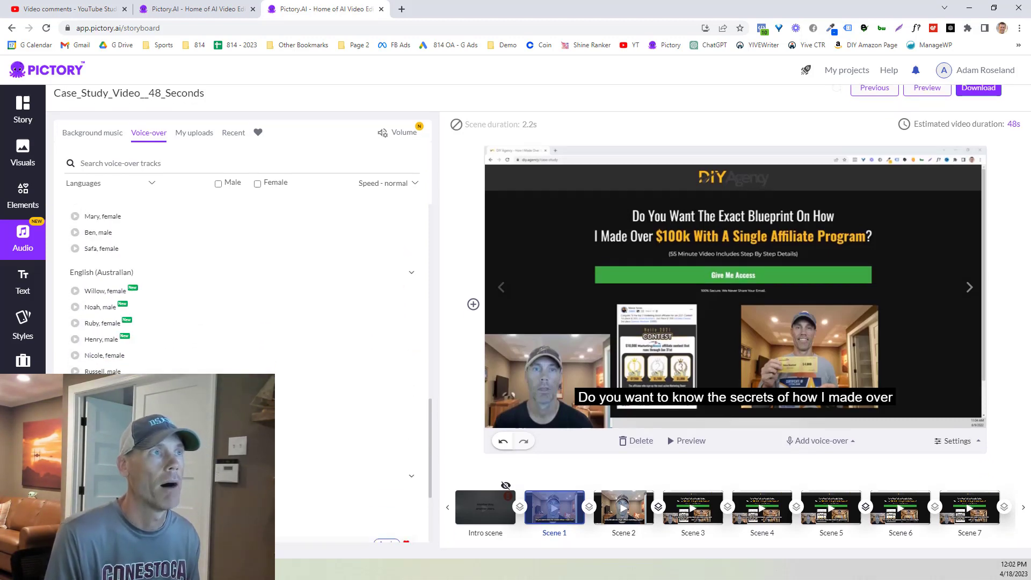
scroll(177, 402, "down", 2)
scroll(178, 403, "up", 5)
scroll(274, 326, "up", 1)
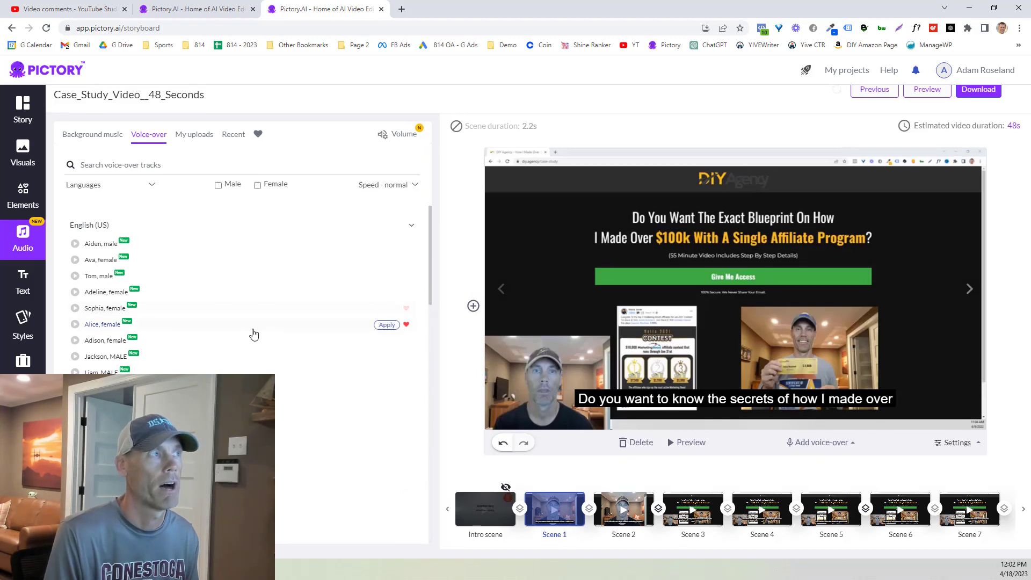
Step: Check the language filter and speed, apply the Ava (female) voice, and open scene settings
left_click(131, 206)
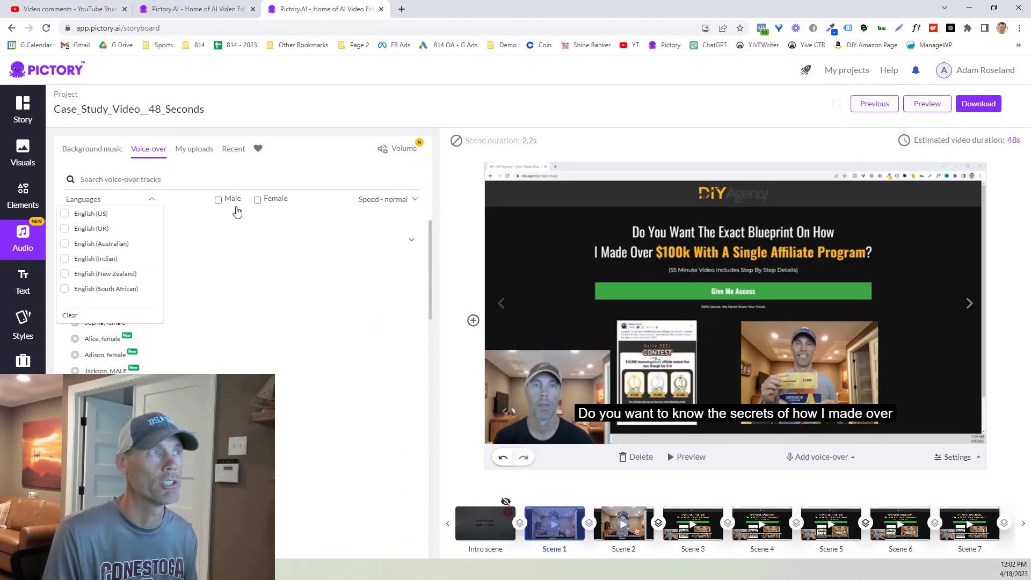
left_click(393, 208)
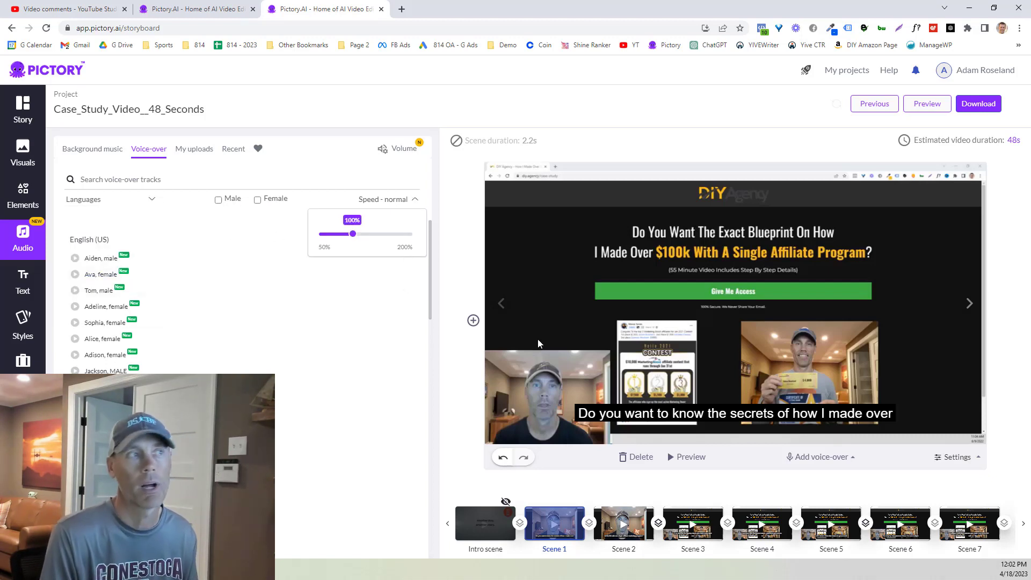
mouse_move(100, 274)
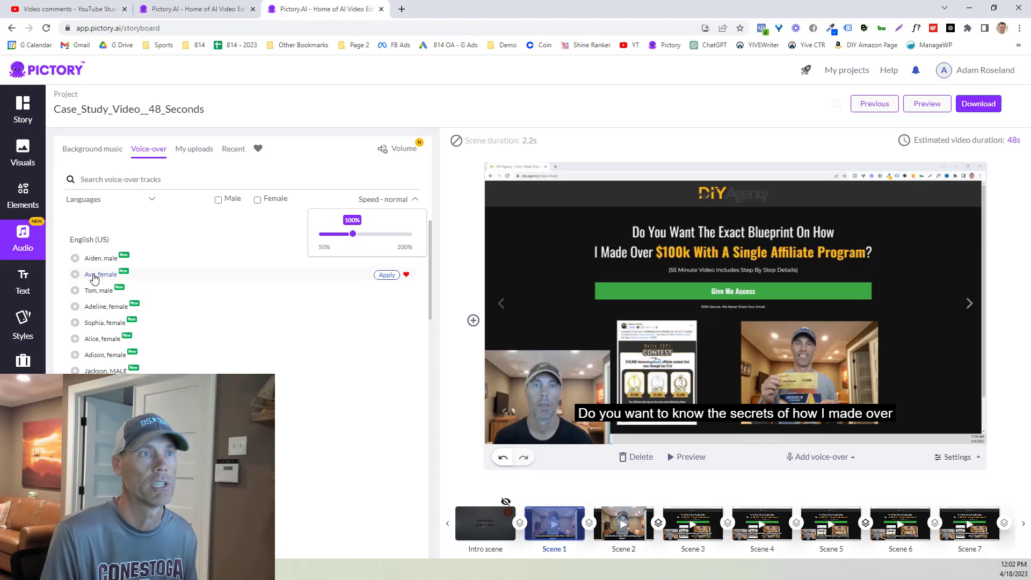
left_click(376, 276)
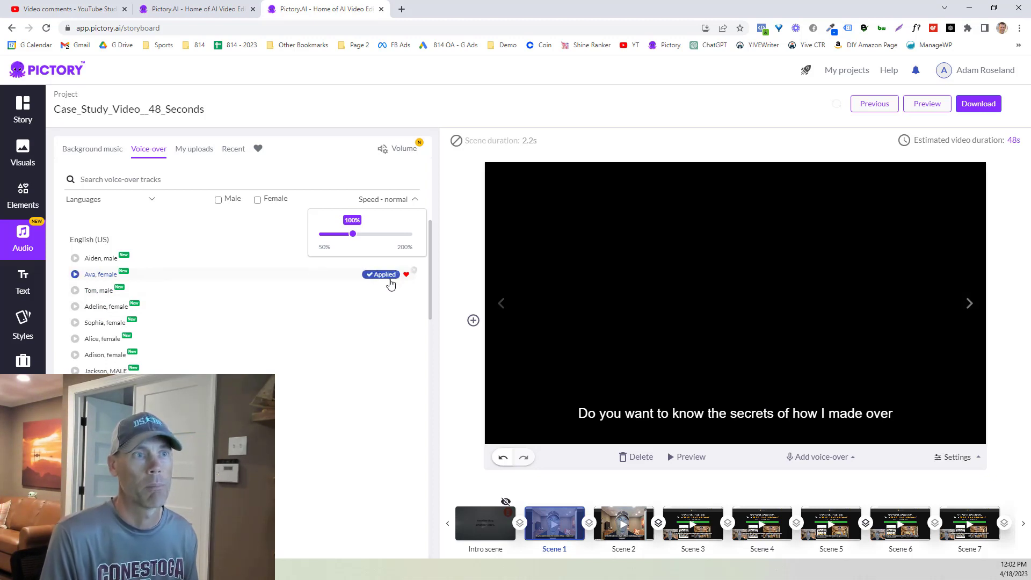
left_click(959, 456)
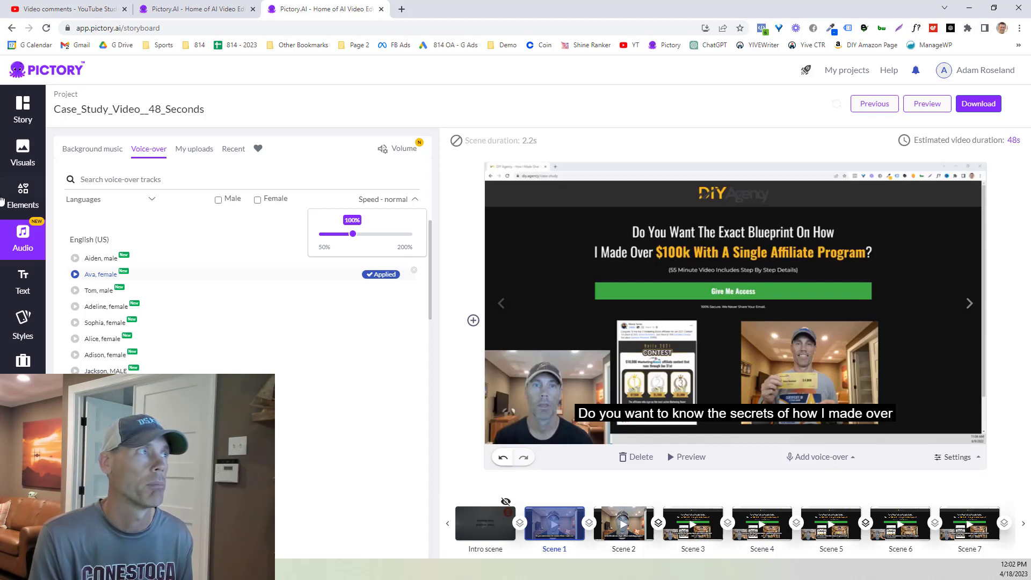
Step: Return to the scene list, then switch to the YouTube Studio video comments tab
left_click(23, 109)
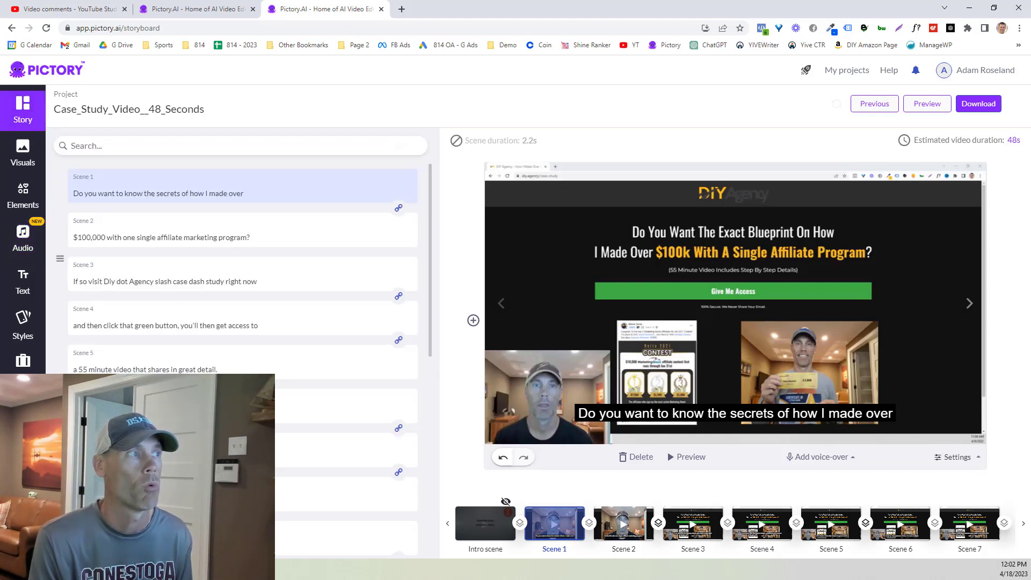
scroll(169, 270, "down", 2)
scroll(169, 270, "down", 2)
scroll(170, 270, "down", 1)
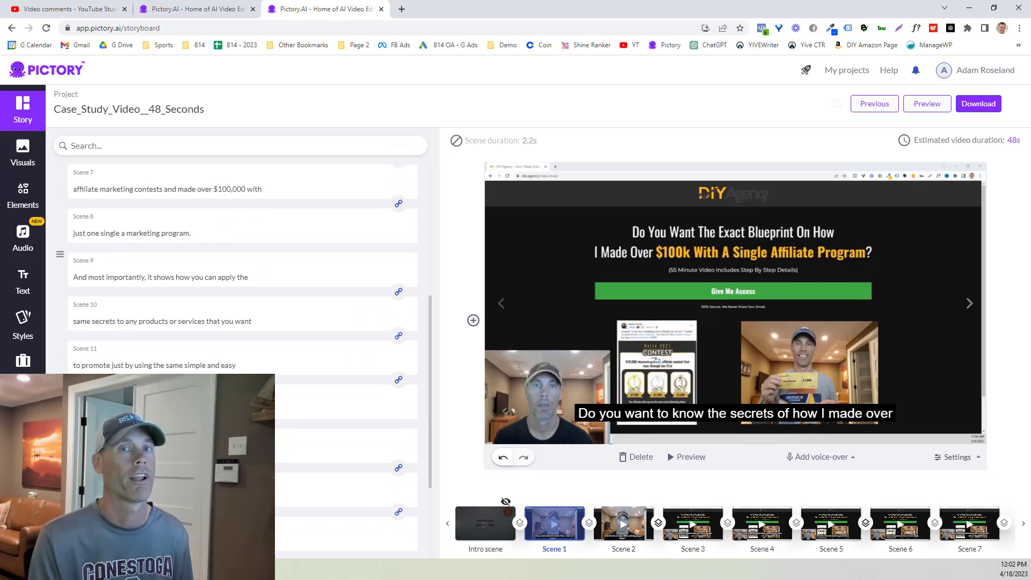
left_click(81, 8)
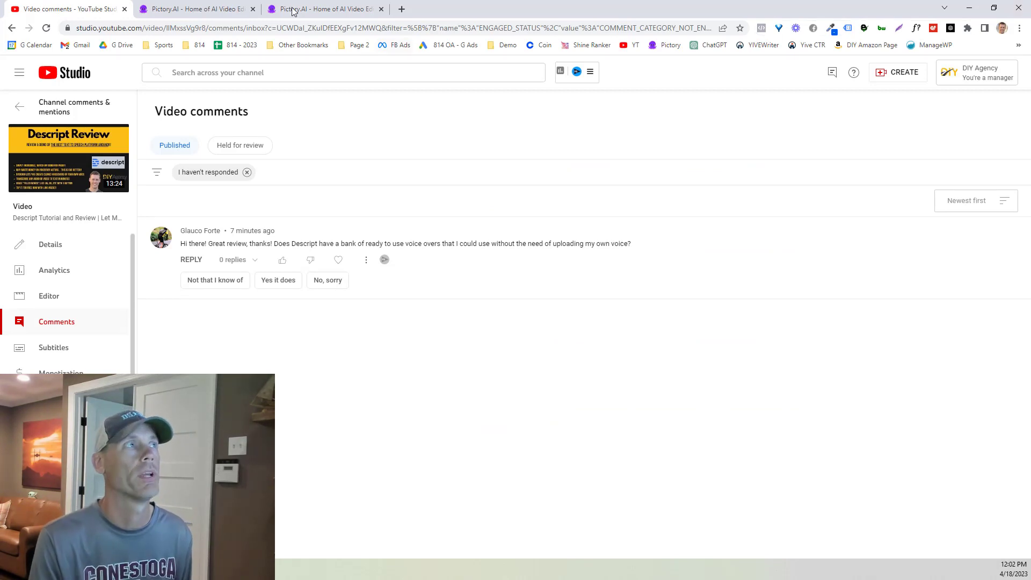
Step: Switch to the second Pictory tab and go back to the previous Pictory page
left_click(176, 8)
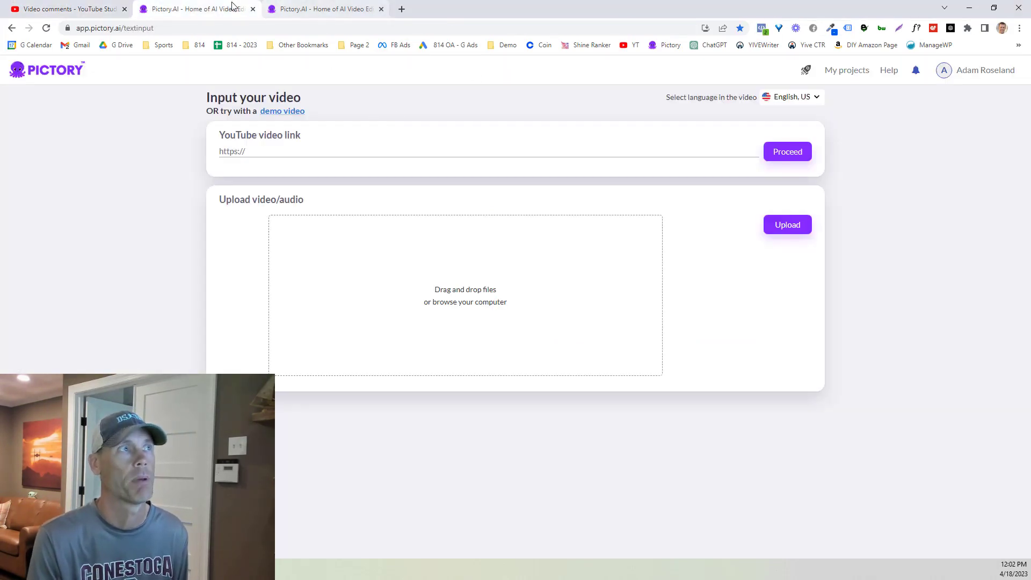
left_click(11, 27)
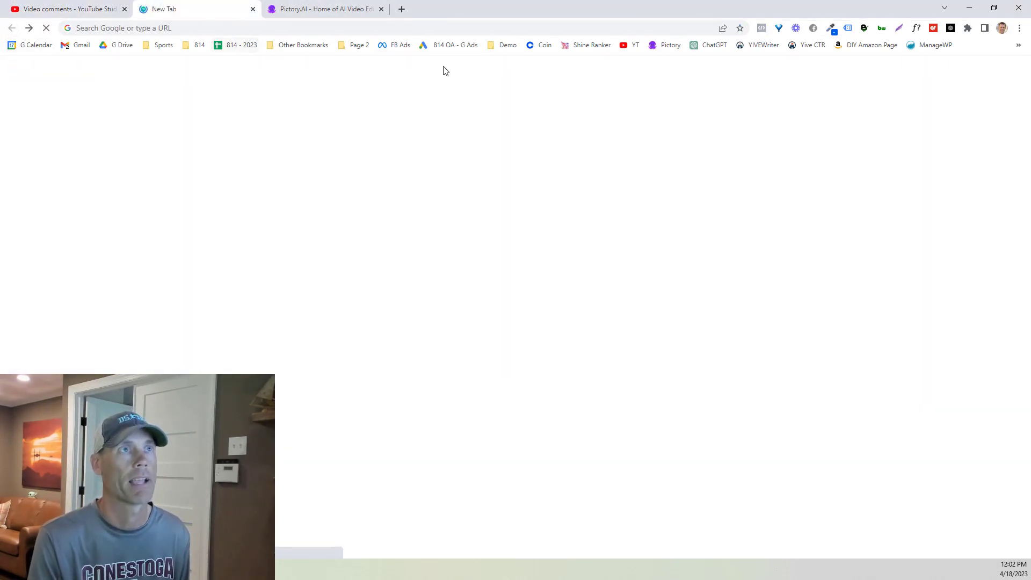